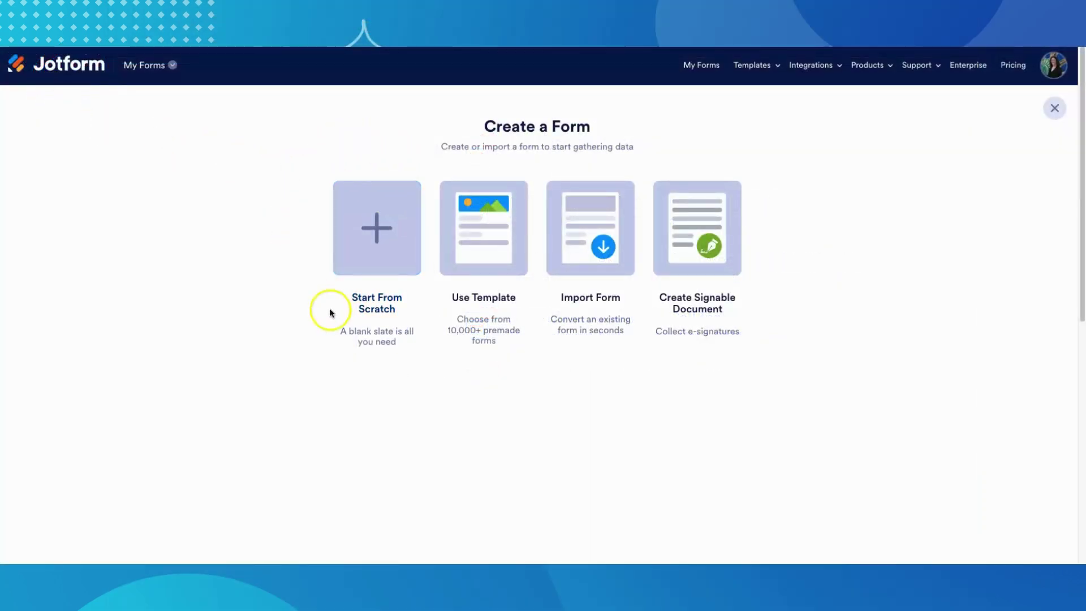
Start a blank form from scratch using the Classic one-page layout
left_click(385, 236)
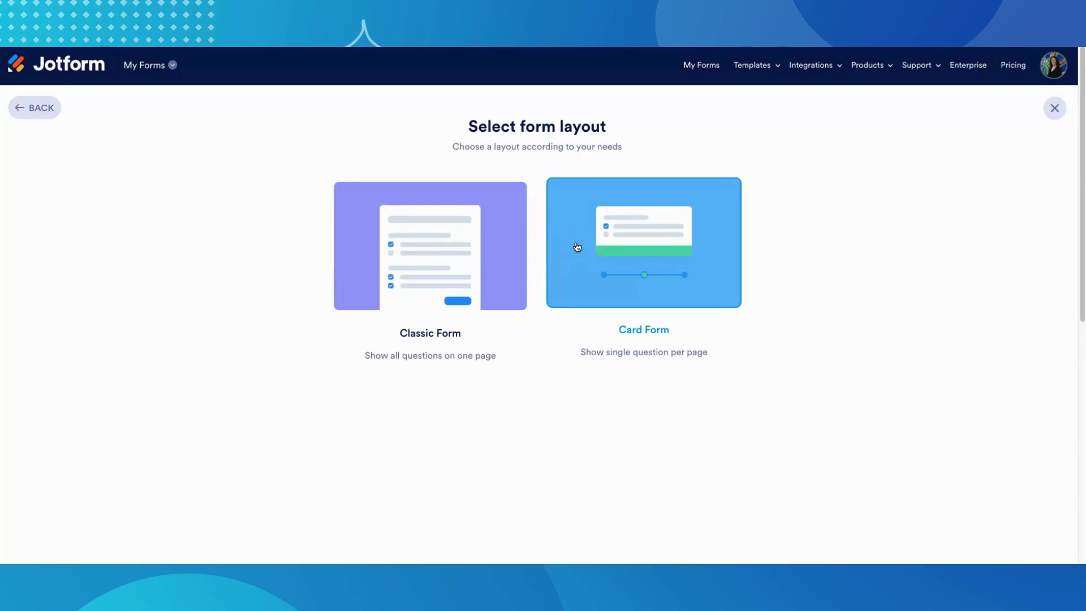
left_click(502, 244)
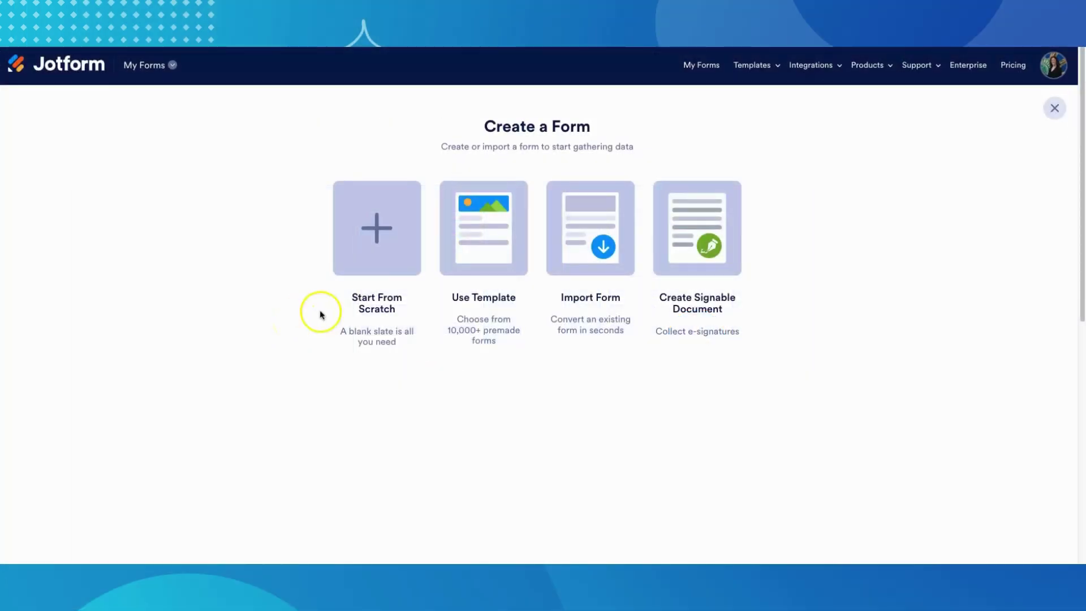
Search templates for 'Conference Registration', filter to Registration Forms, and scroll to the conference template
left_click(488, 251)
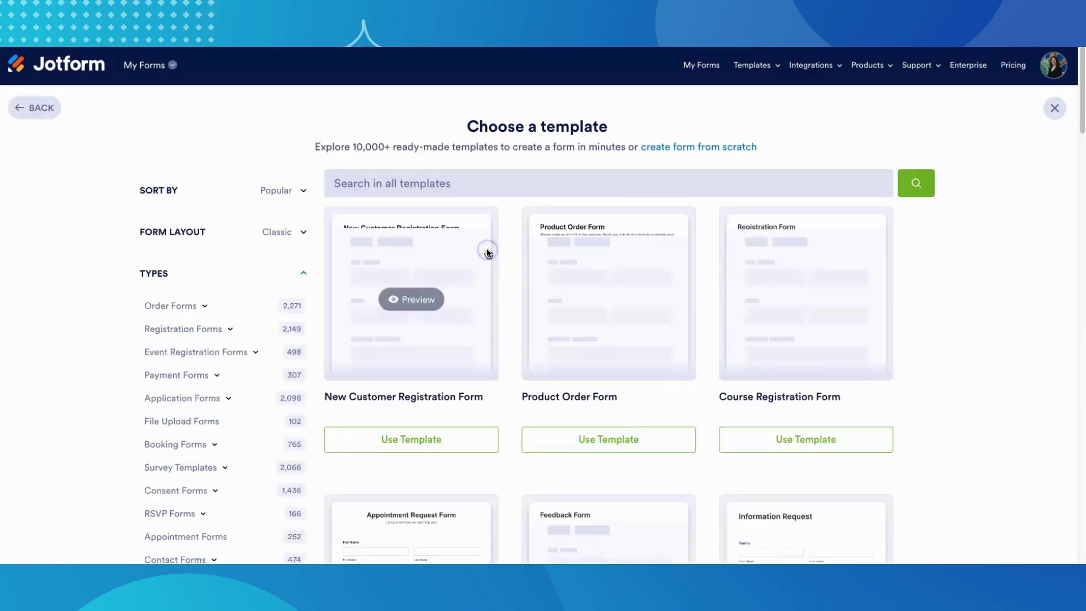
scroll(613, 298, "down", 7)
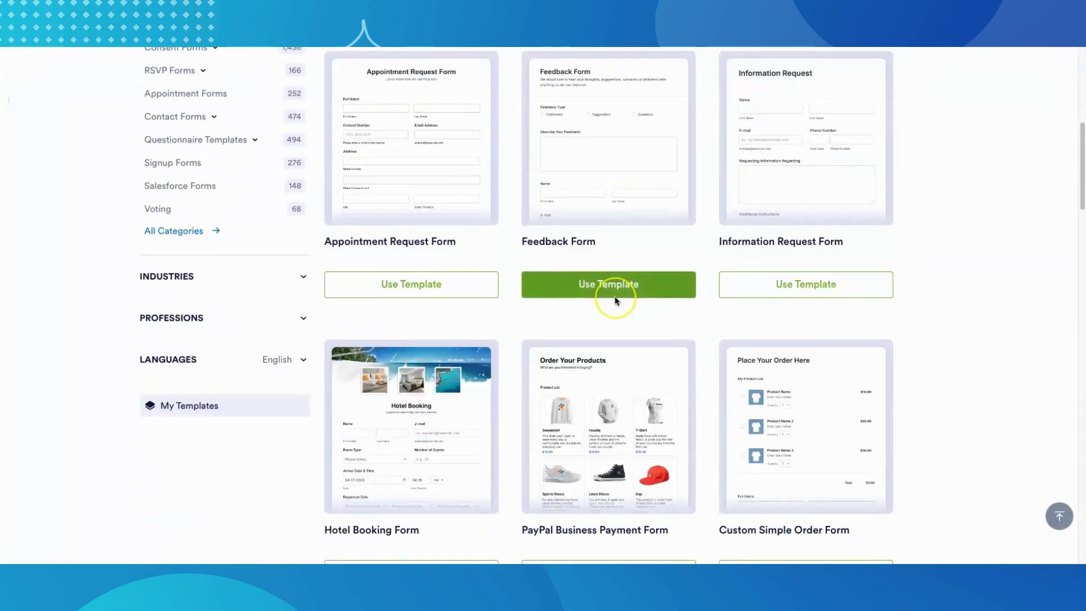
scroll(613, 291, "up", 8)
left_click(407, 181)
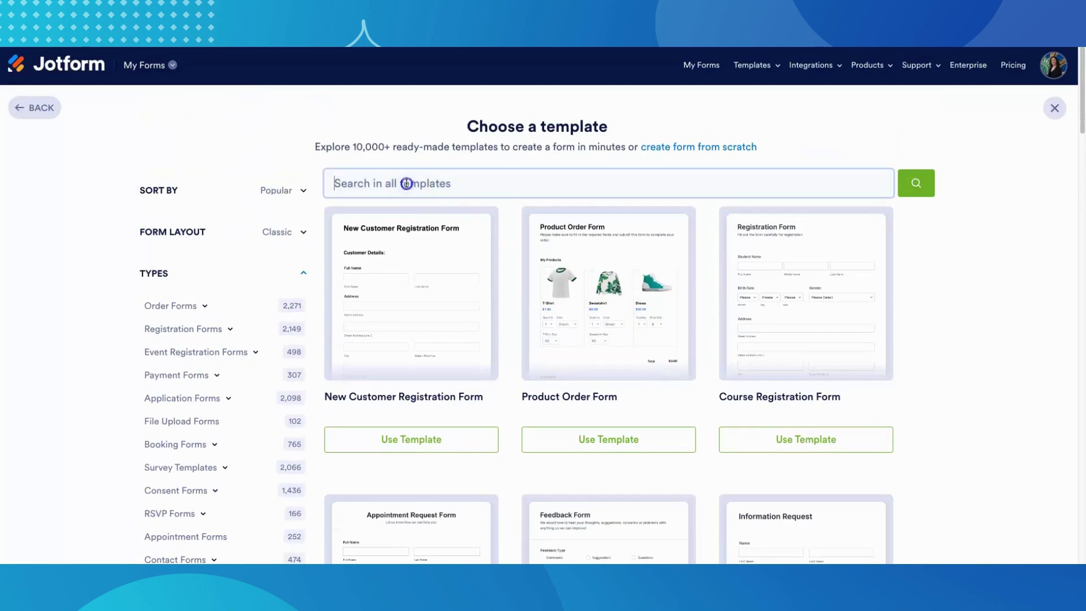
type("Conference Registration")
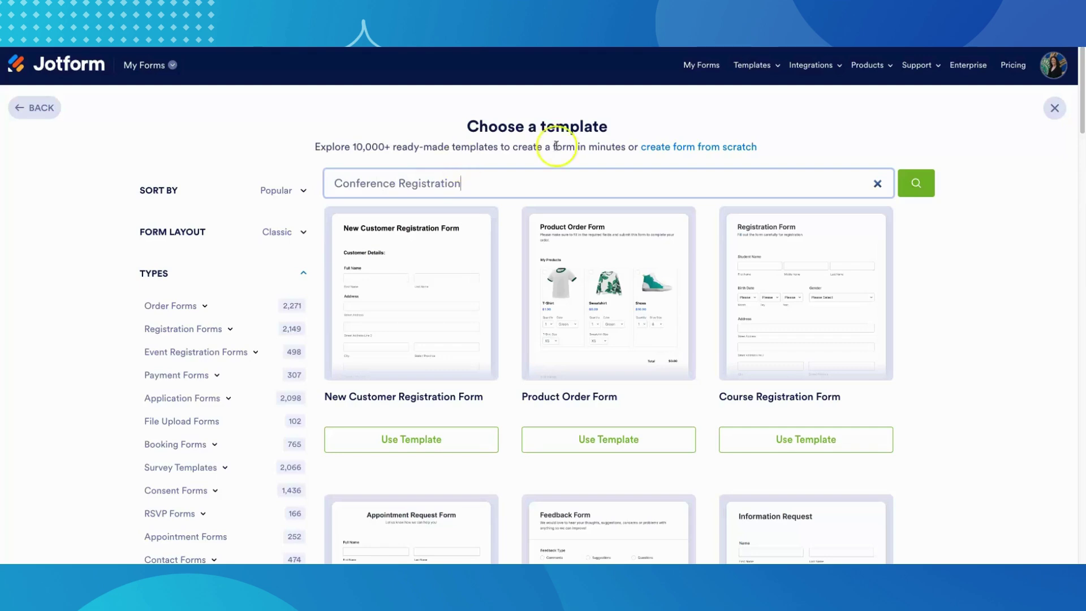
left_click(916, 183)
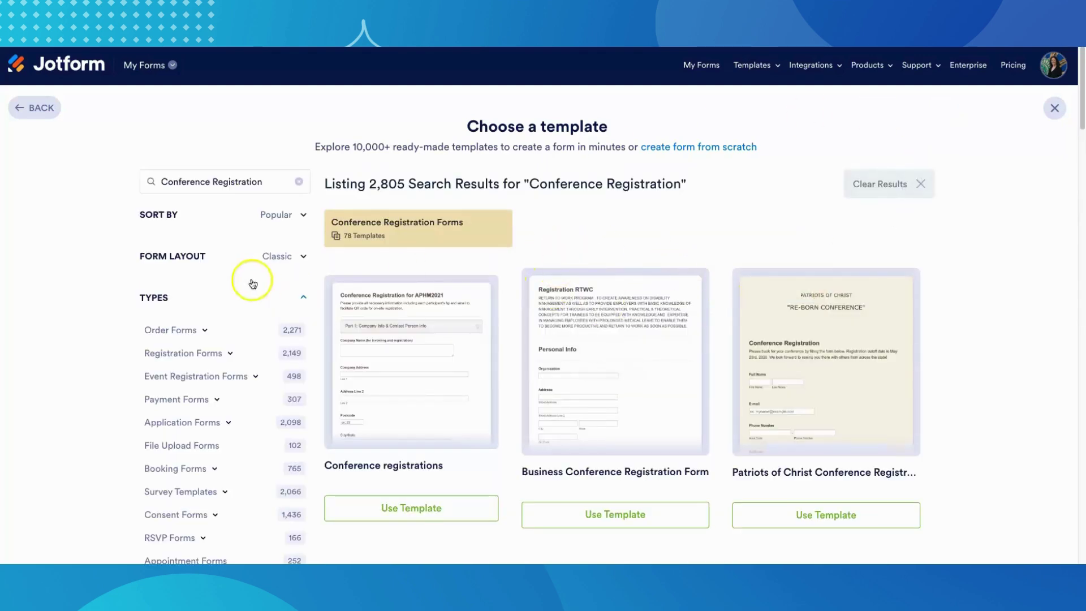
left_click(177, 355)
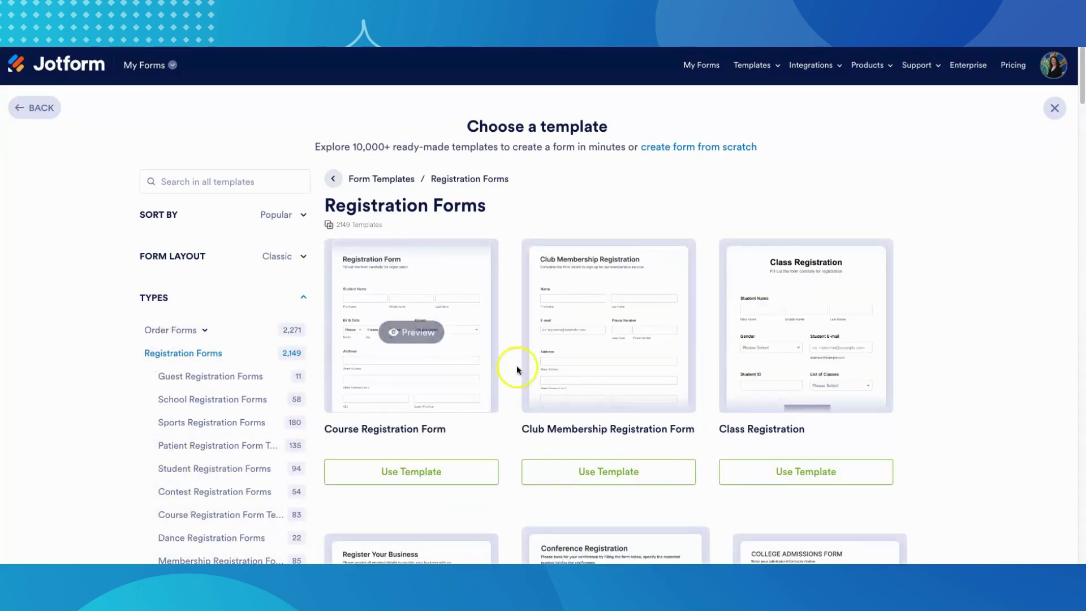
scroll(543, 351, "down", 1)
scroll(562, 344, "down", 6)
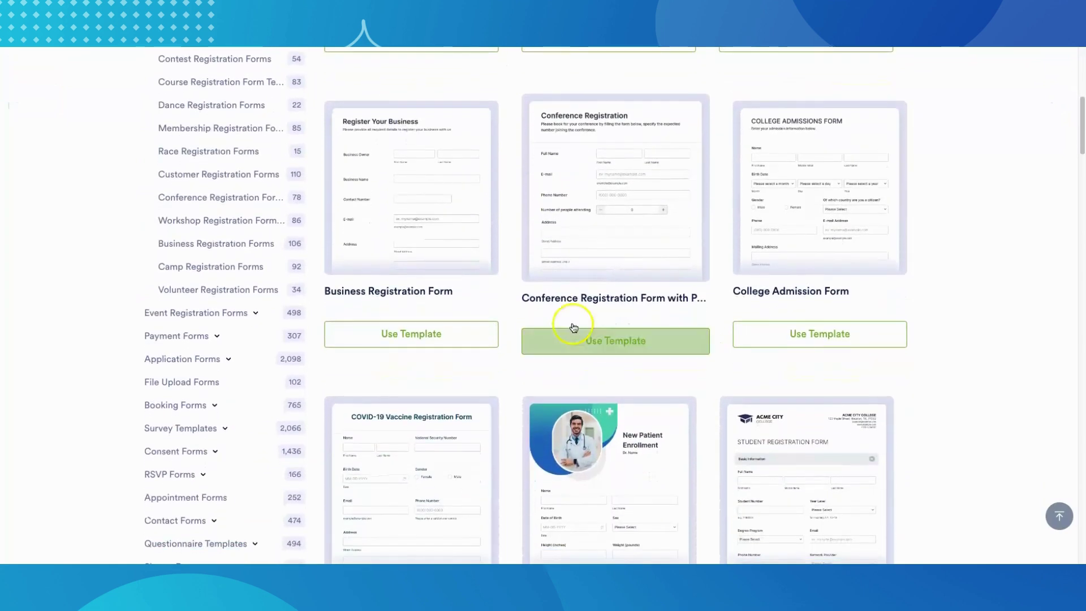
Preview the Conference Registration Form with Payment template and create a form from it
mouse_move(650, 260)
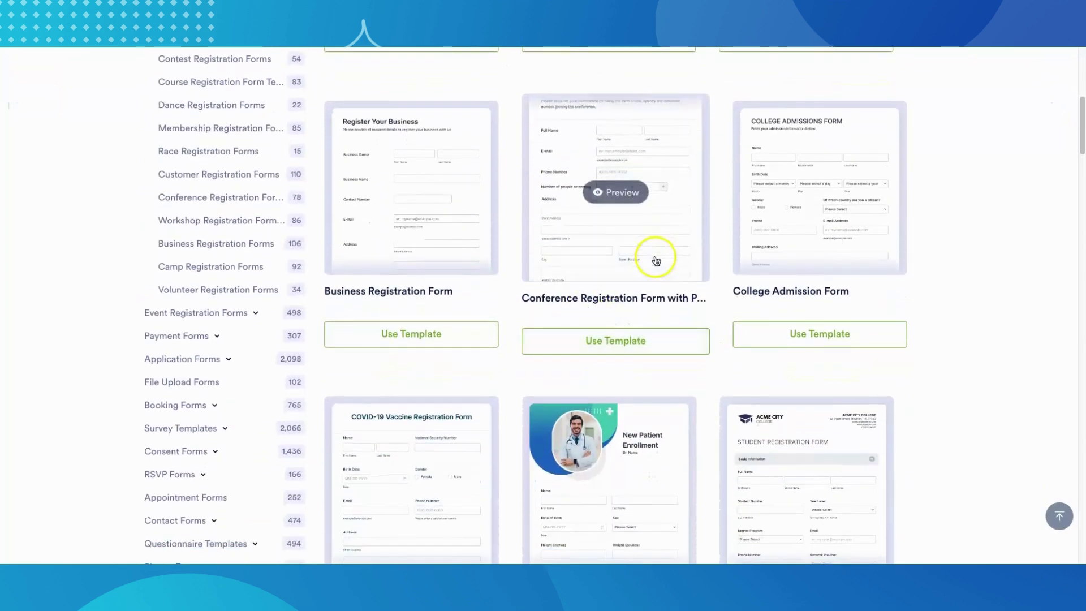
left_click(616, 192)
scroll(527, 286, "down", 3)
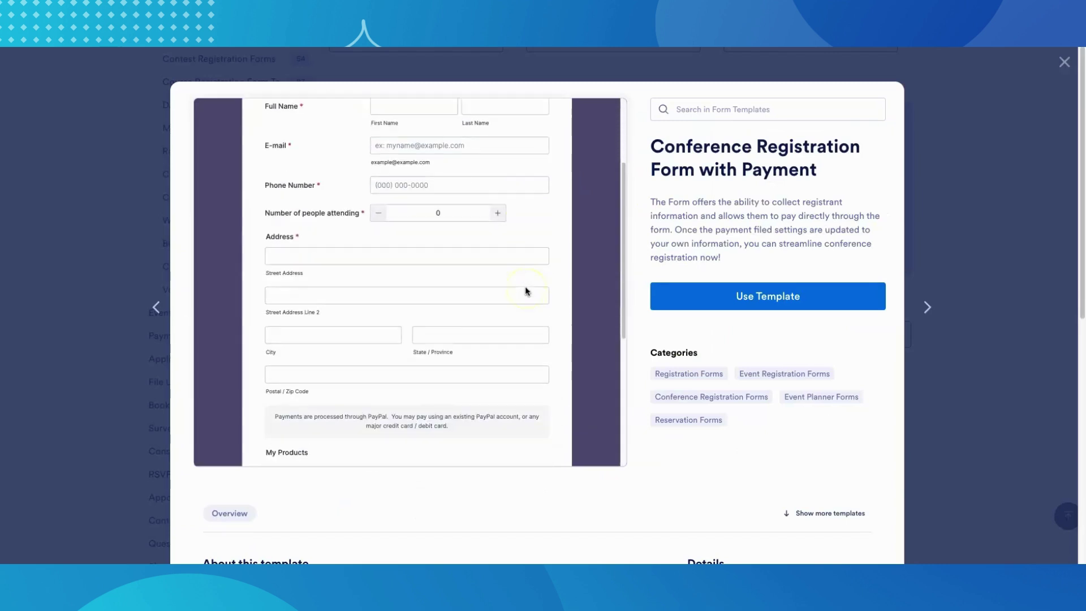
scroll(526, 292, "down", 5)
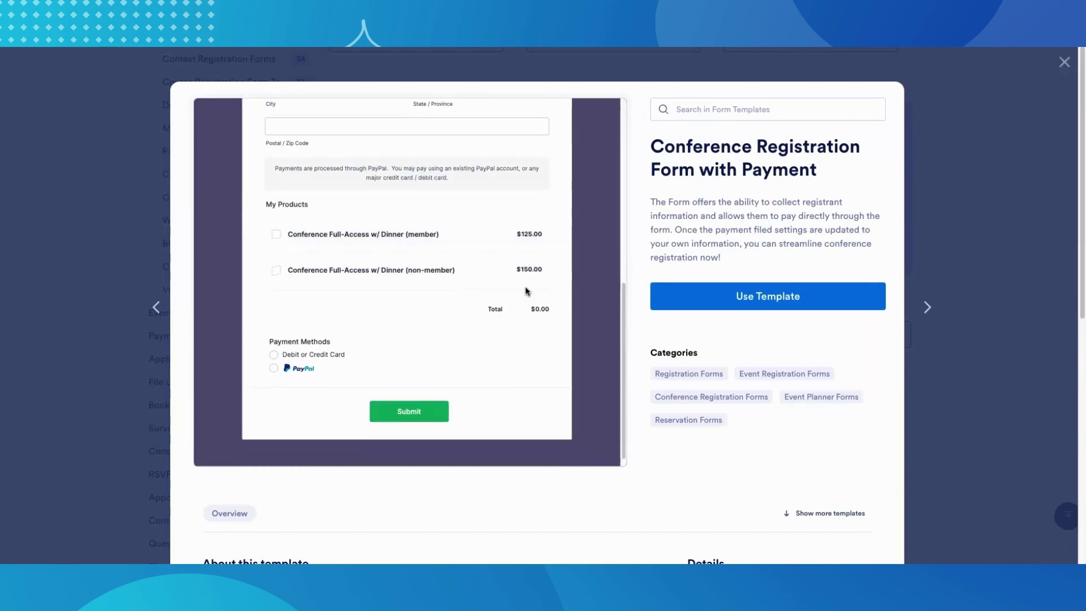
left_click(761, 297)
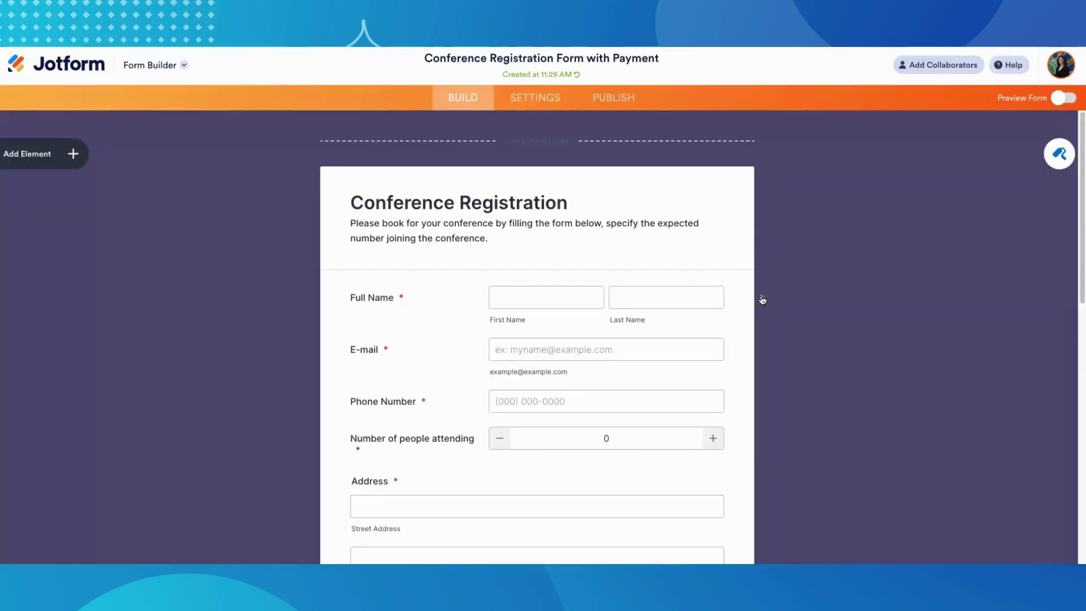
left_click(767, 294)
Scroll through the new conference registration form's fields in the builder
scroll(768, 295, "down", 5)
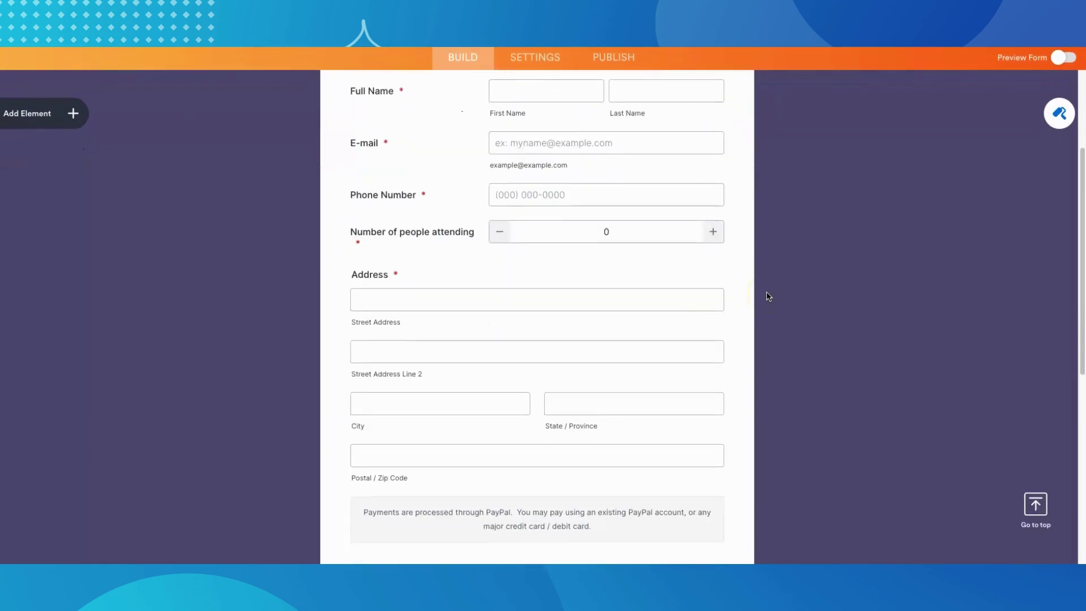
scroll(768, 297, "down", 4)
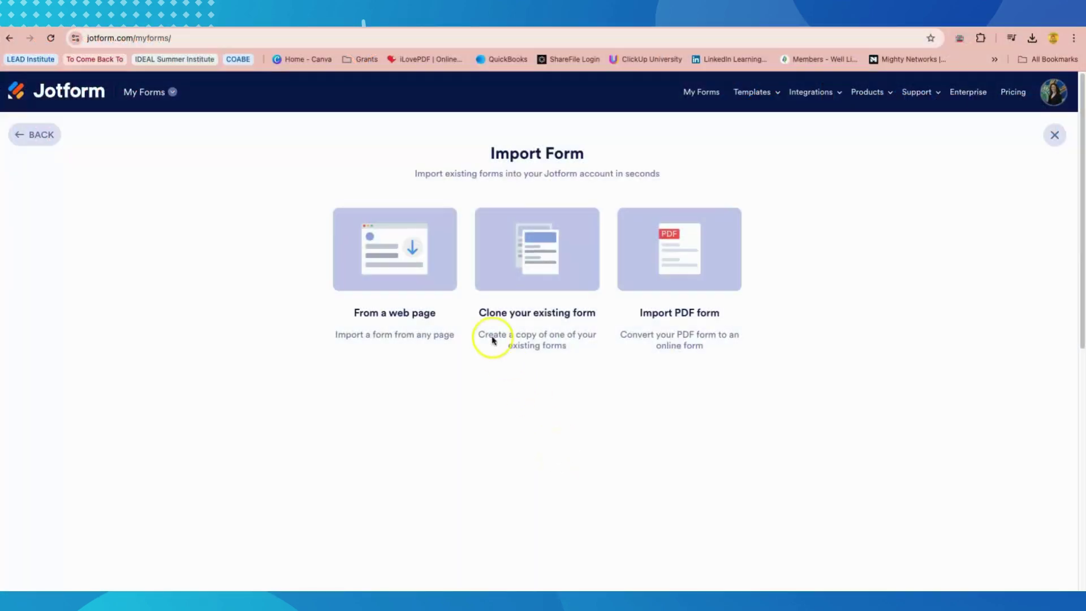
left_click(410, 262)
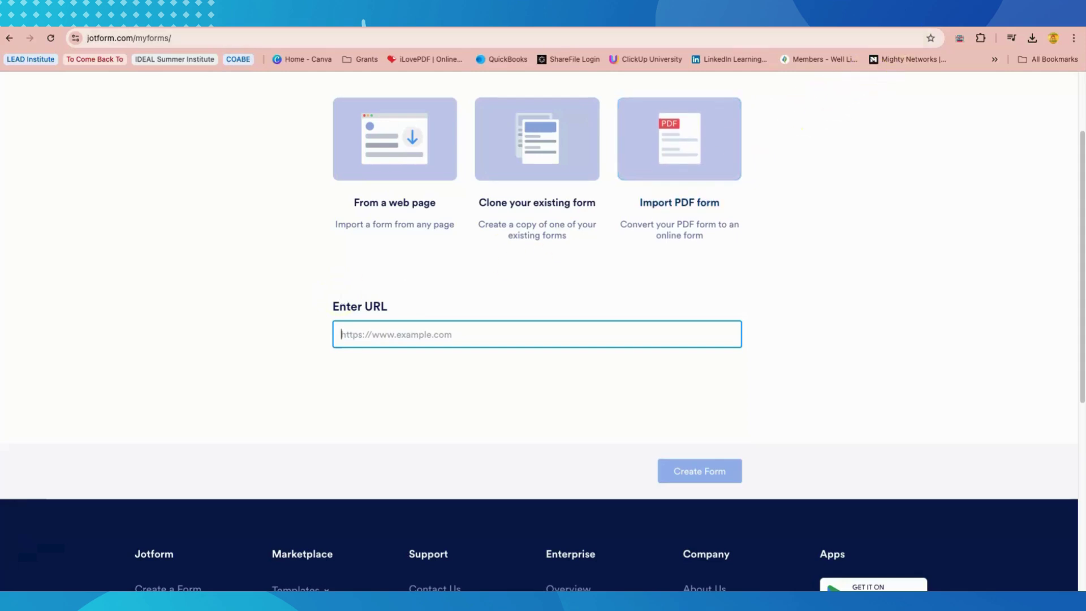
left_click(363, 23)
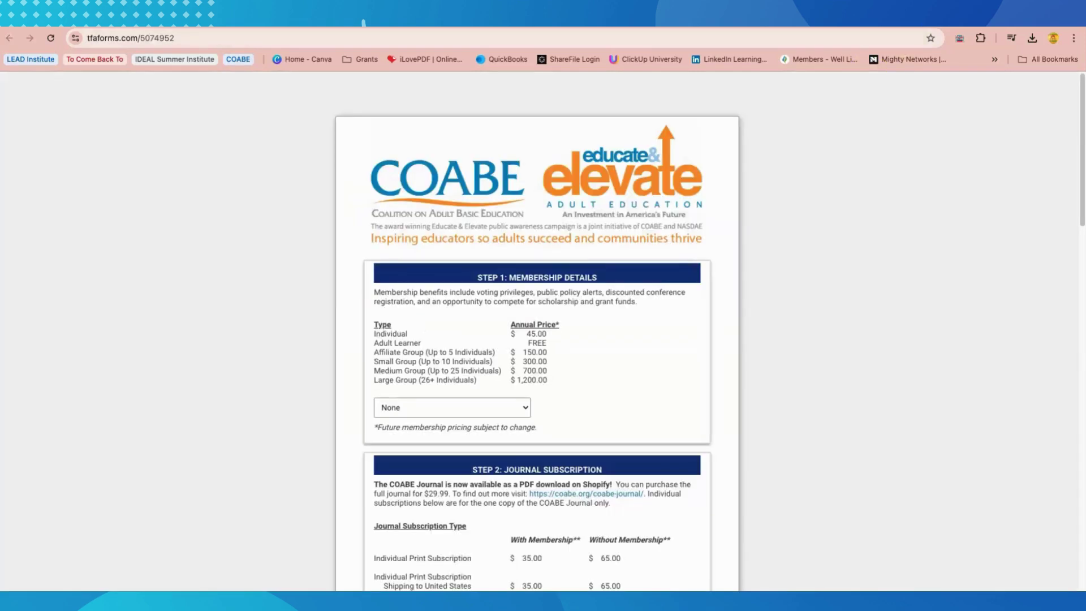
left_click(197, 38)
right_click(88, 33)
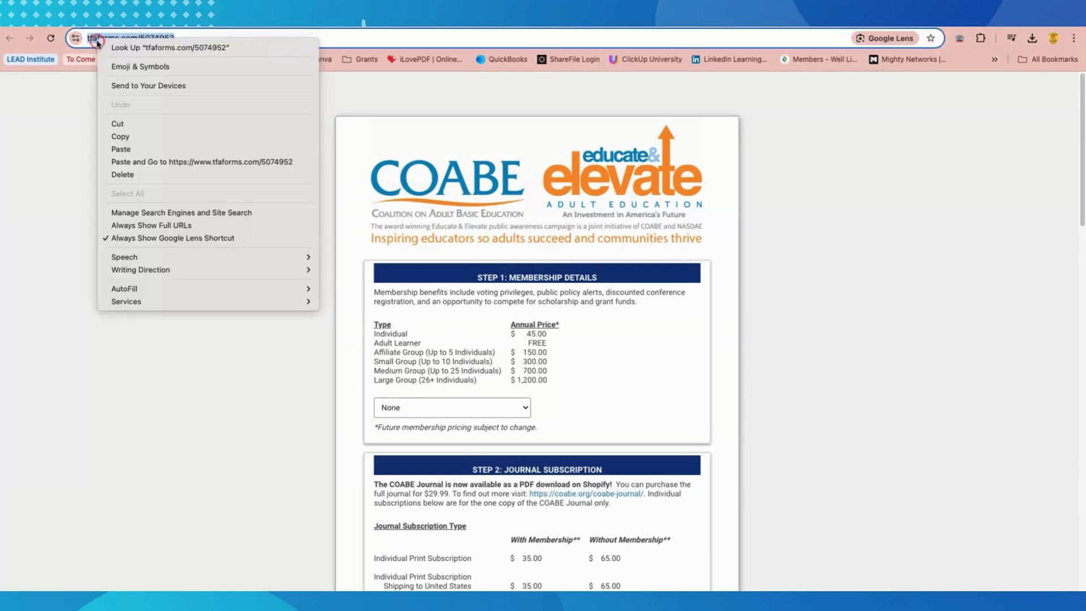
left_click(144, 138)
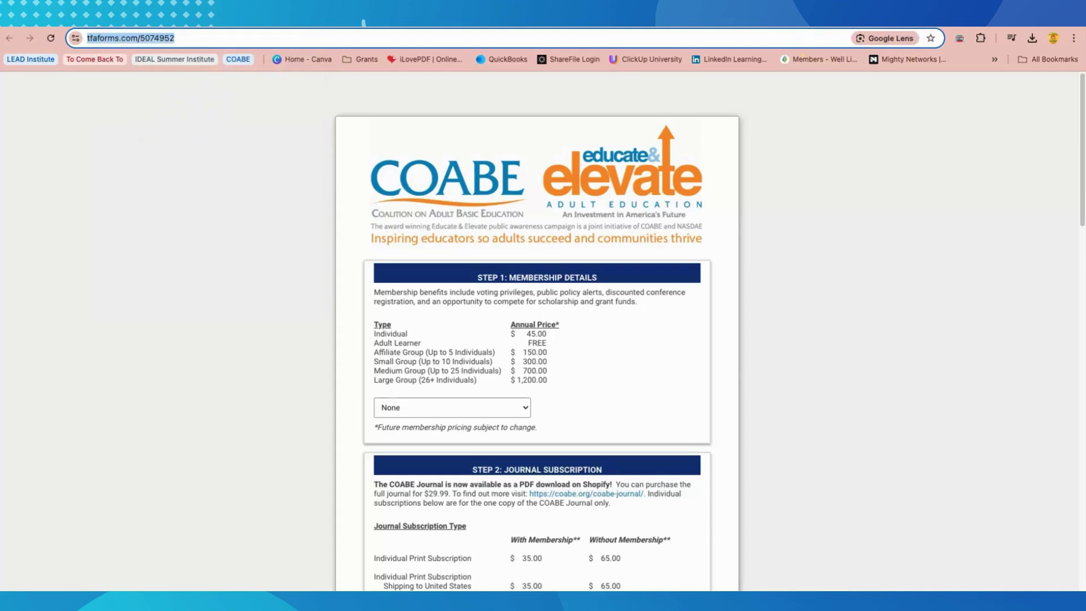
left_click(364, 23)
right_click(400, 335)
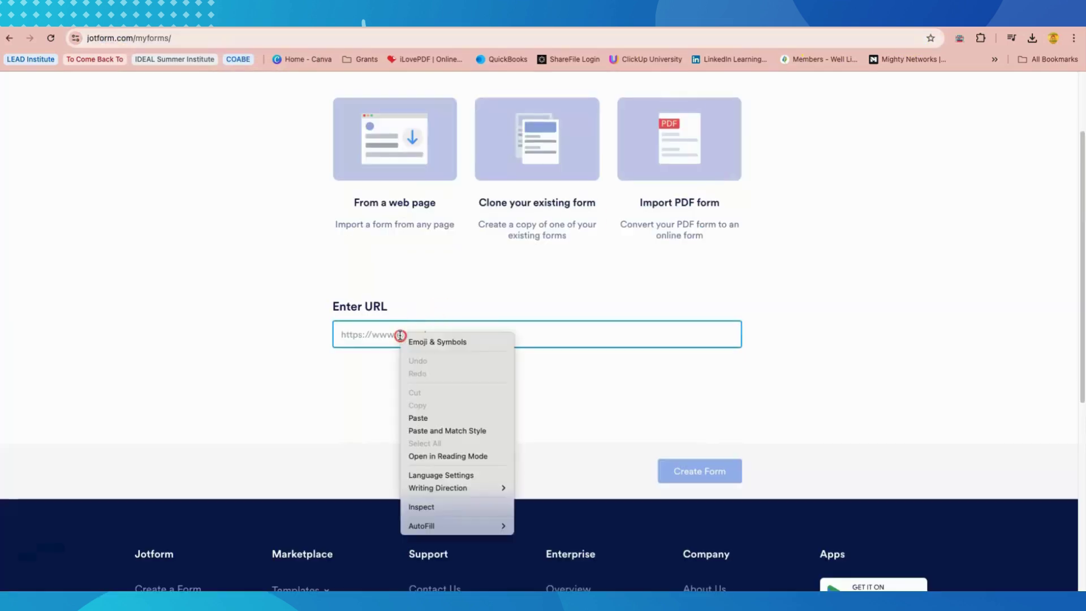
left_click(442, 417)
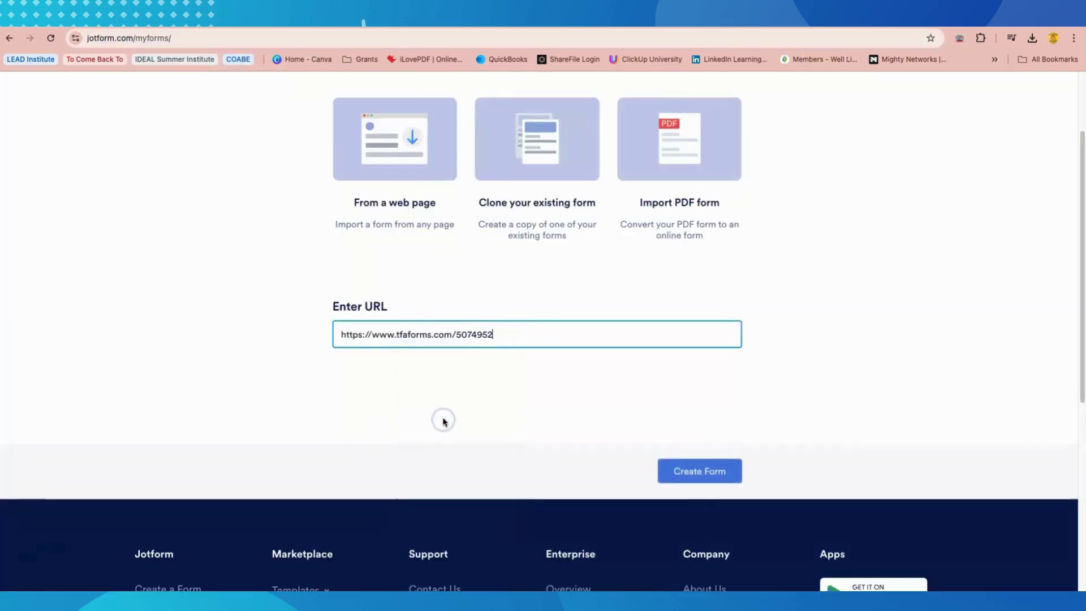
Generate the form from the COABE web page and scroll through all its imported fields
left_click(710, 476)
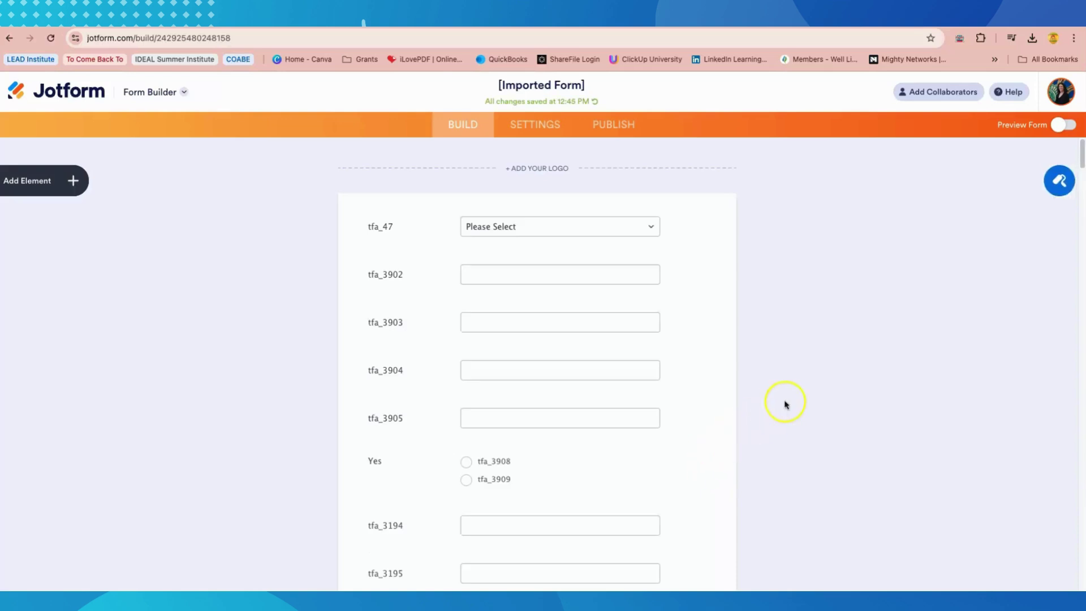
scroll(792, 401, "down", 2)
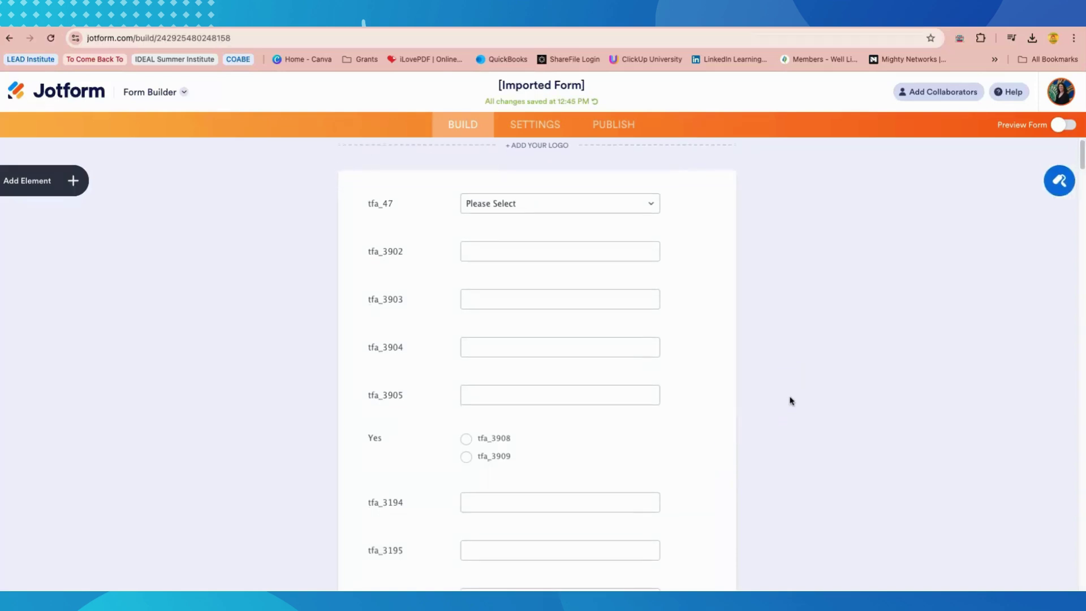
scroll(477, 286, "down", 5)
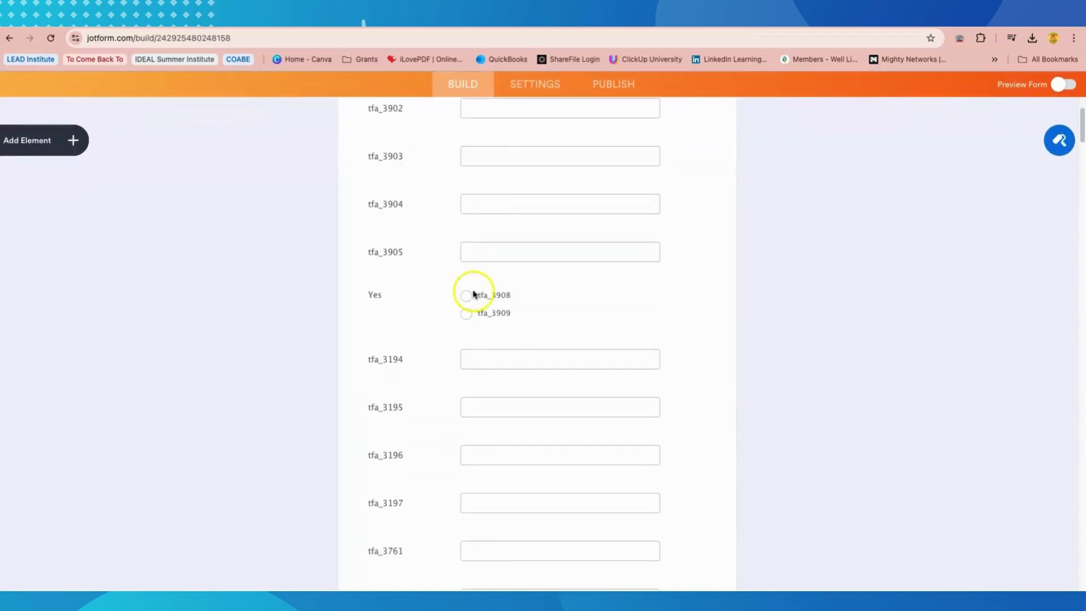
scroll(465, 298, "down", 3)
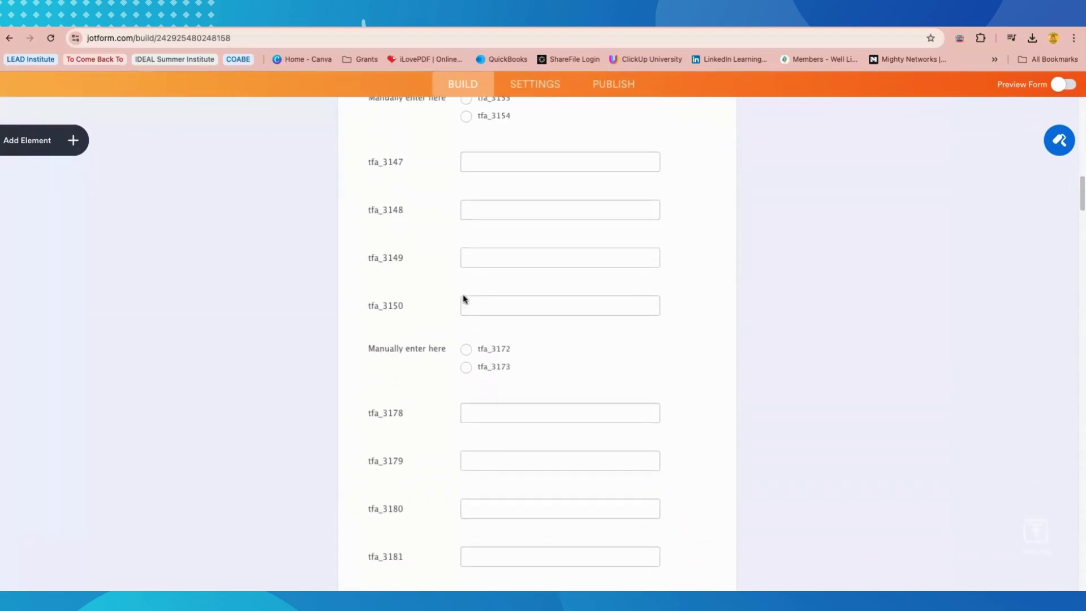
scroll(464, 299, "down", 6)
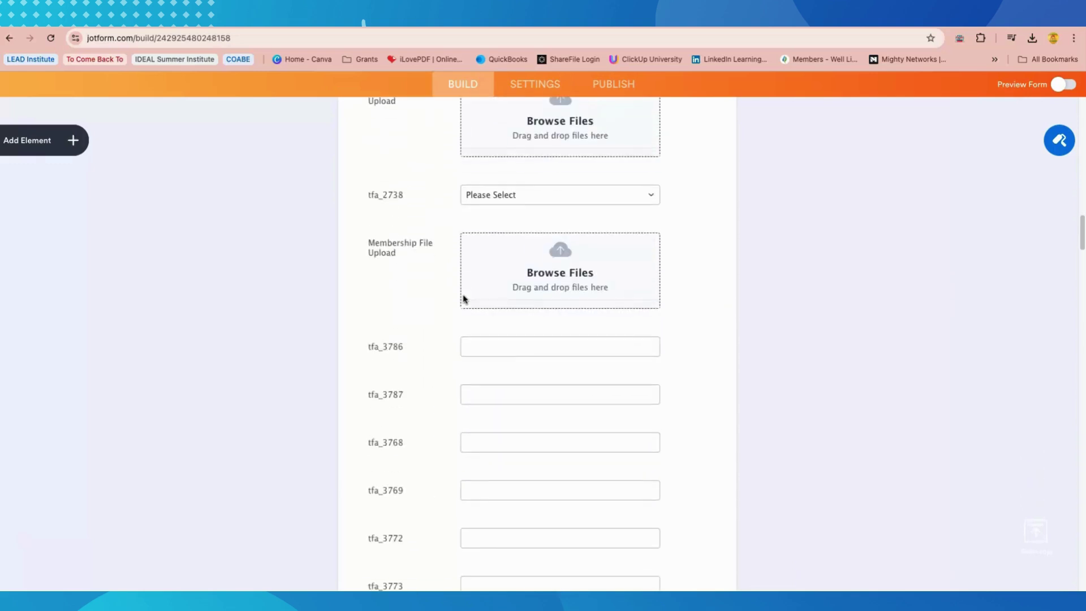
scroll(464, 299, "down", 2)
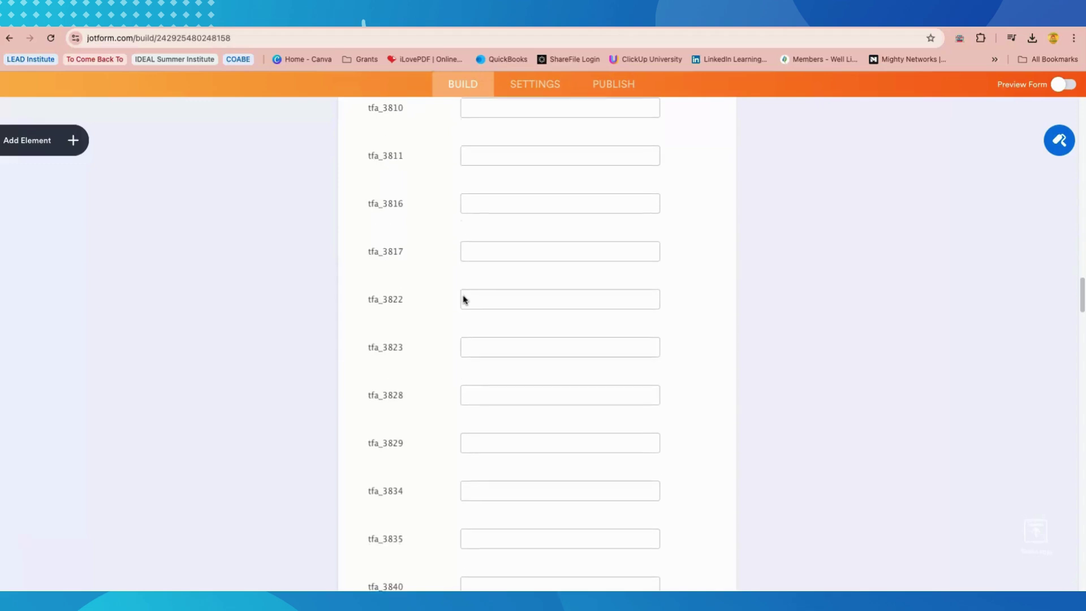
scroll(464, 299, "down", 6)
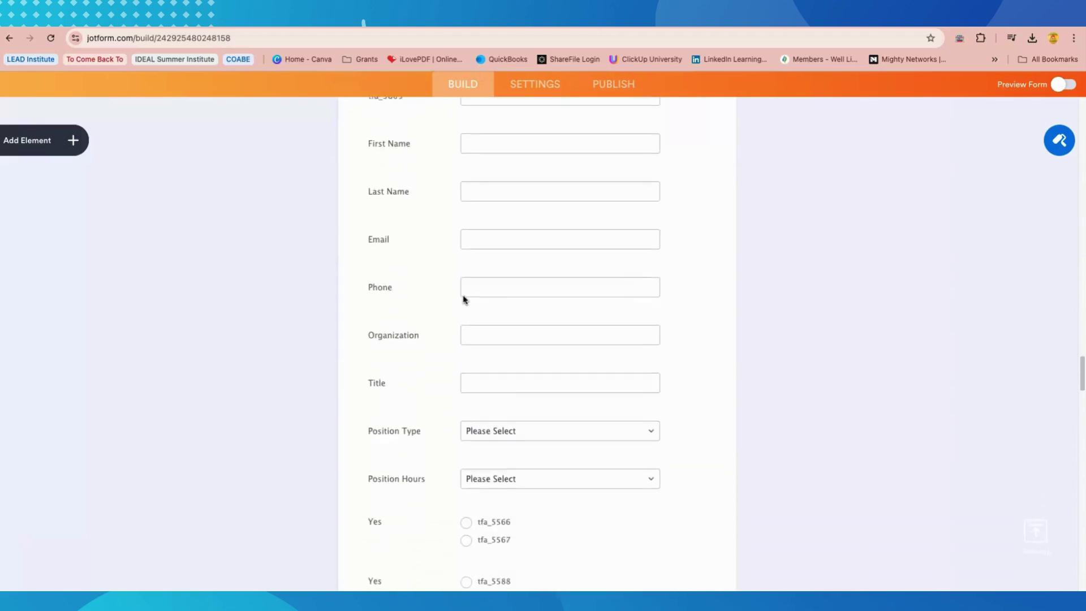
scroll(464, 299, "down", 4)
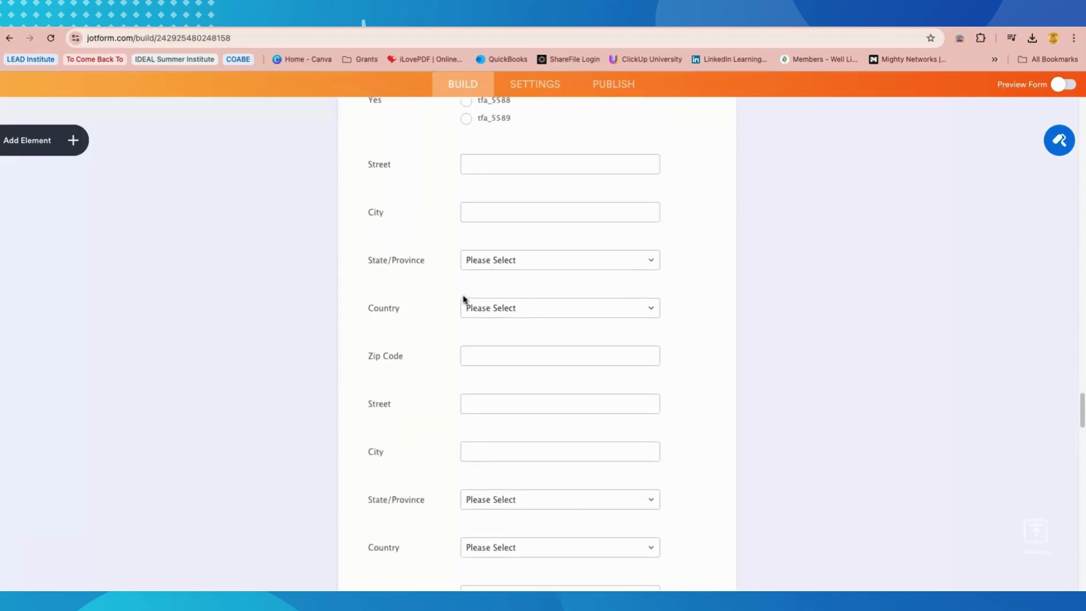
scroll(464, 297, "down", 6)
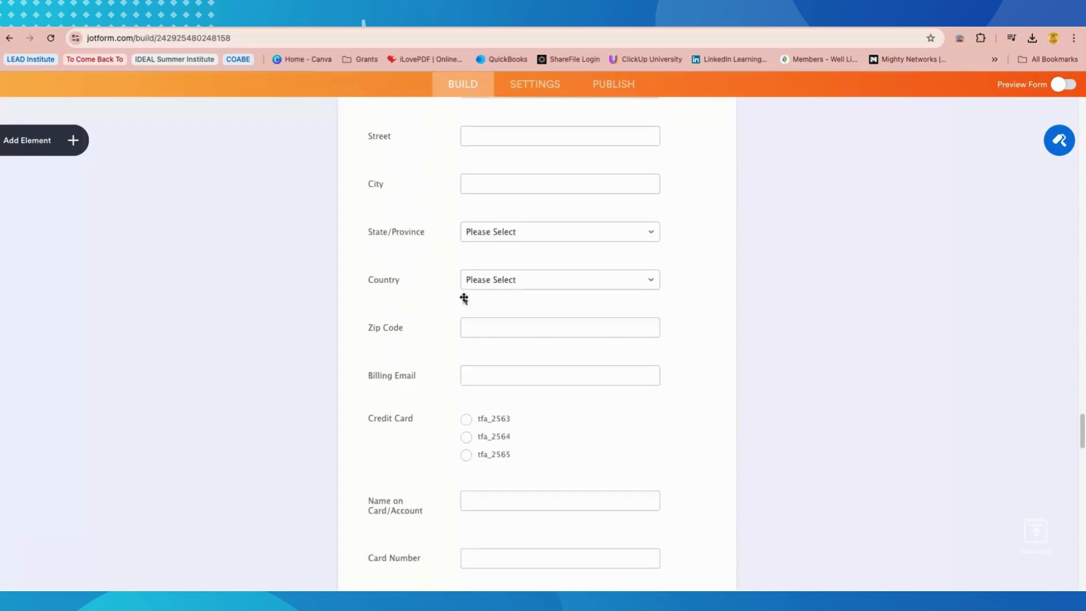
scroll(464, 298, "down", 5)
scroll(464, 298, "down", 9)
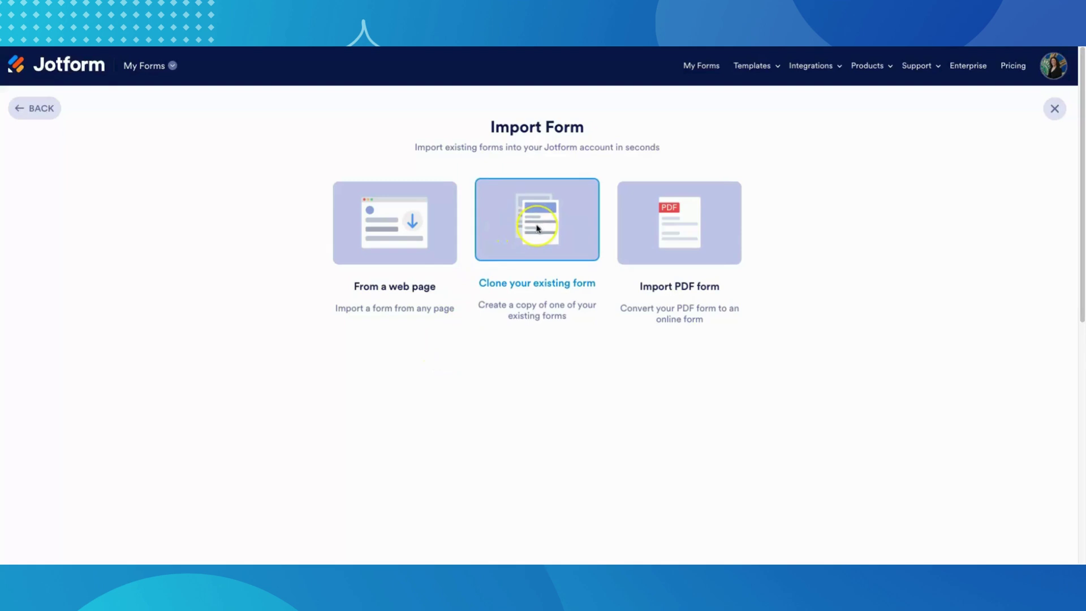
Clone the IET Institute Registration Form into a new form in the builder
left_click(538, 228)
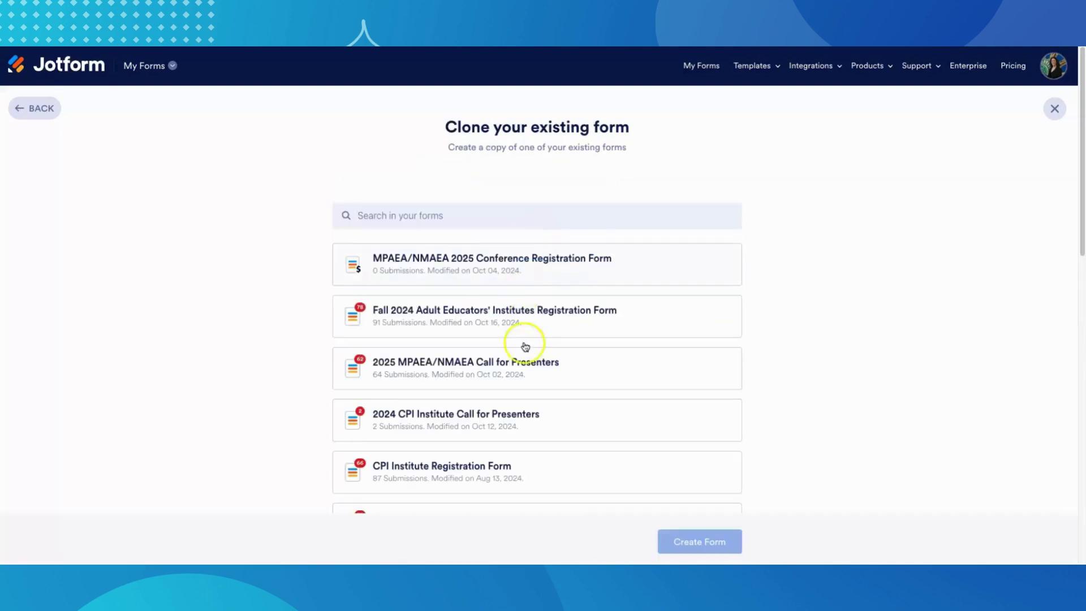
scroll(525, 358, "down", 4)
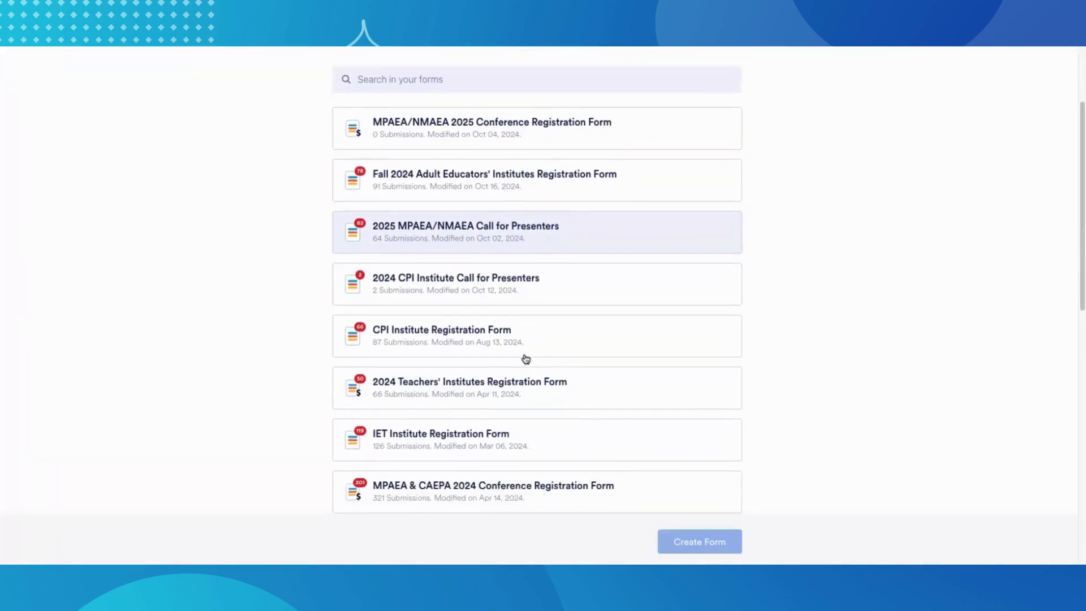
left_click(487, 338)
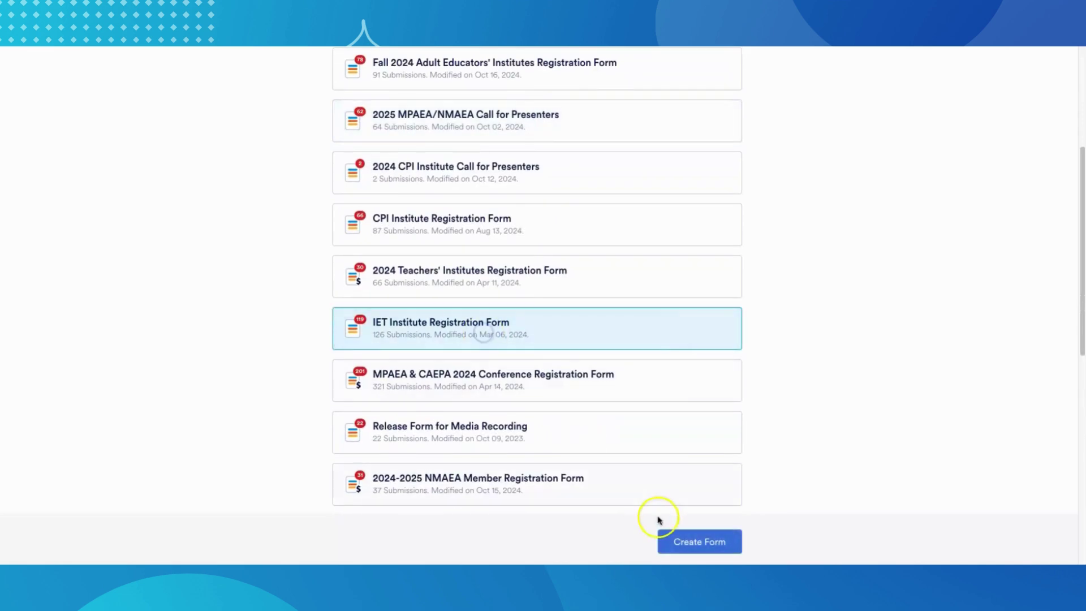
left_click(675, 542)
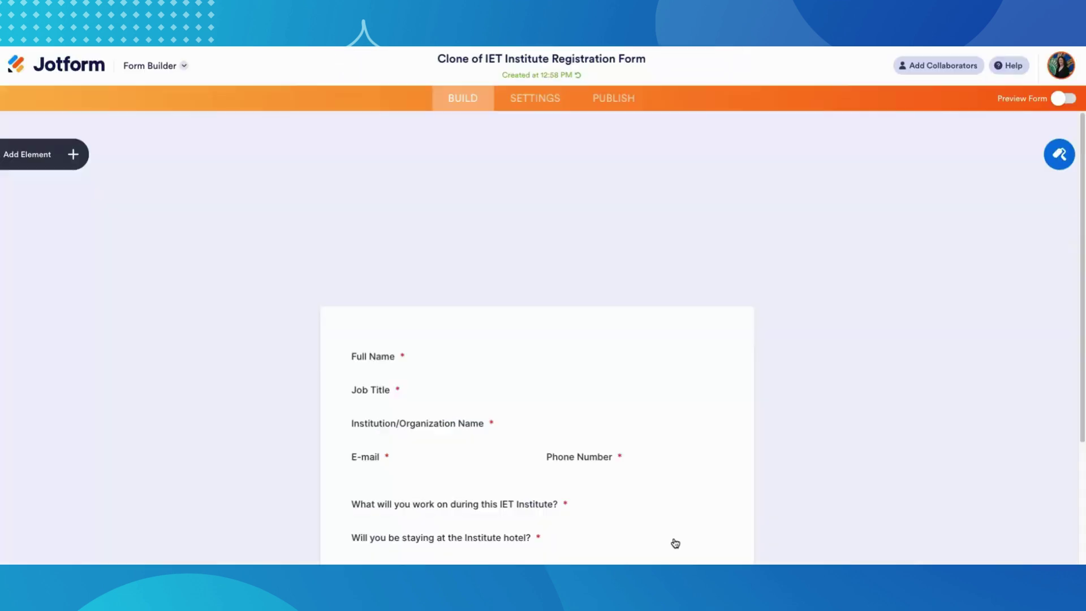
left_click(553, 204)
Retitle the form '2025 IET Institute Registration Form' by replacing 'Clone of'
left_click(463, 58)
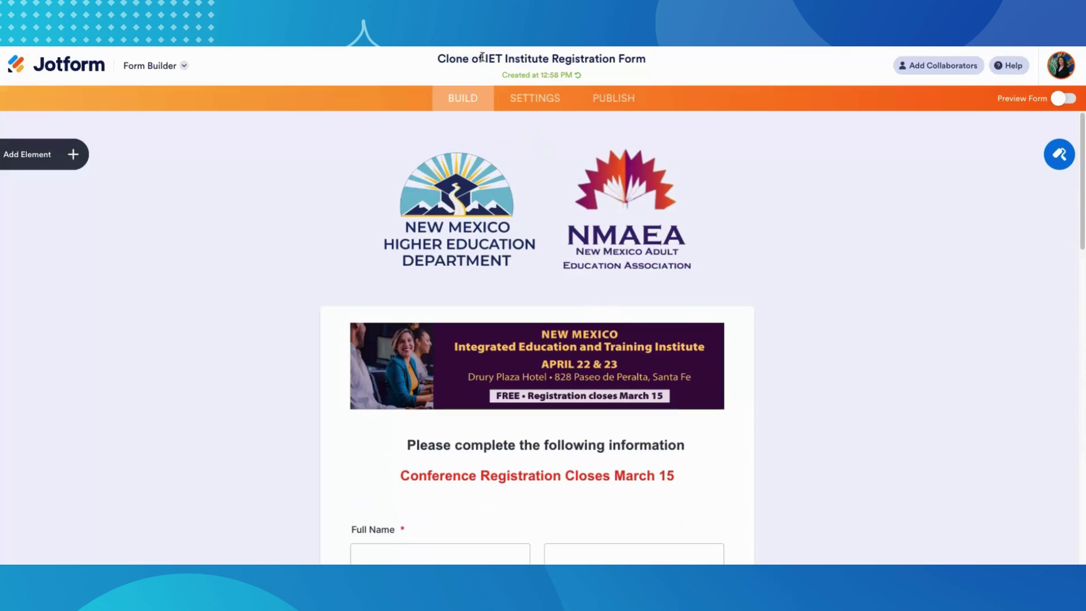
left_click_drag(482, 57, 404, 61)
key("BackSpace")
type("2025")
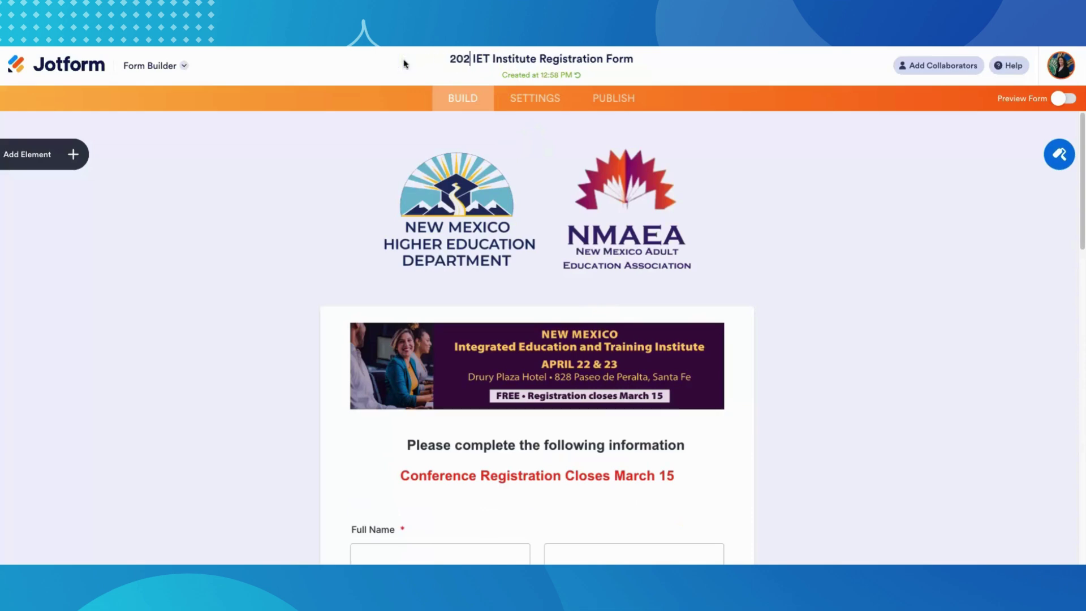
Change the closing date in the paragraph from March 15 to March 1st
left_click(664, 475)
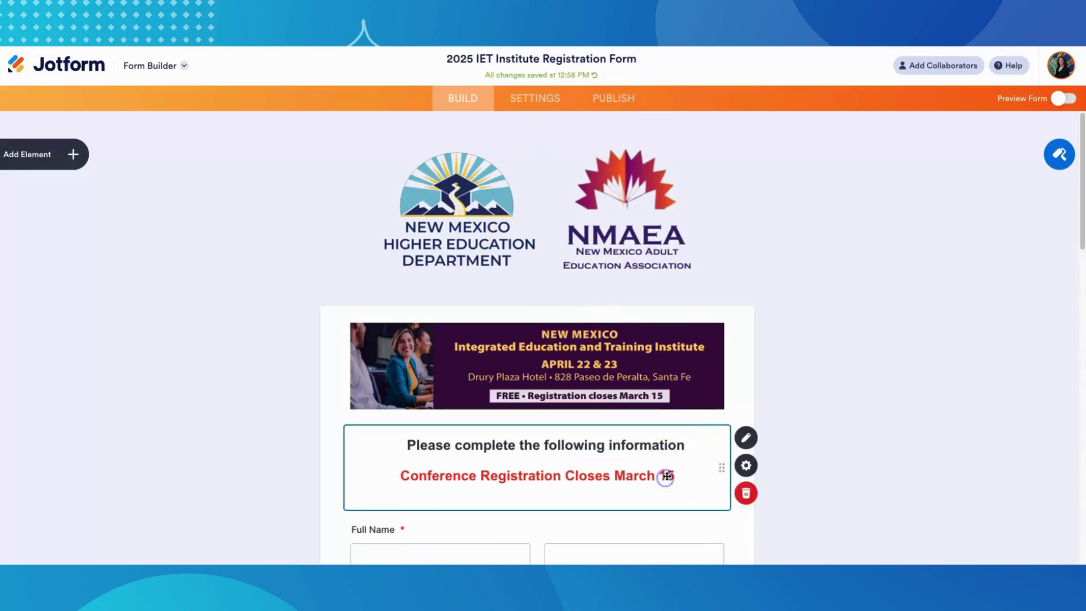
left_click(666, 477)
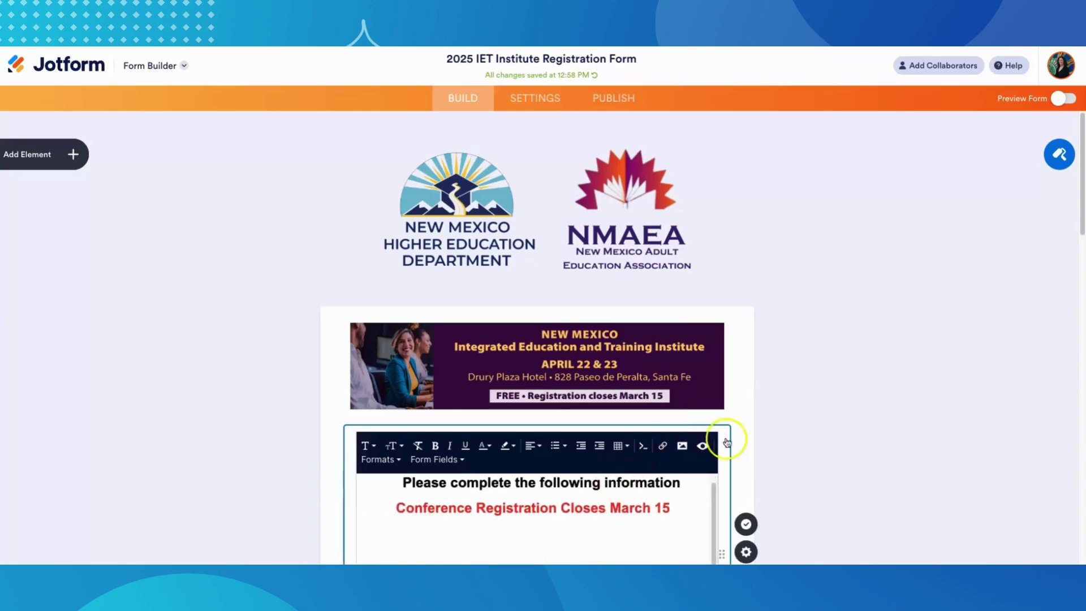
scroll(861, 415, "down", 4)
left_click(665, 279)
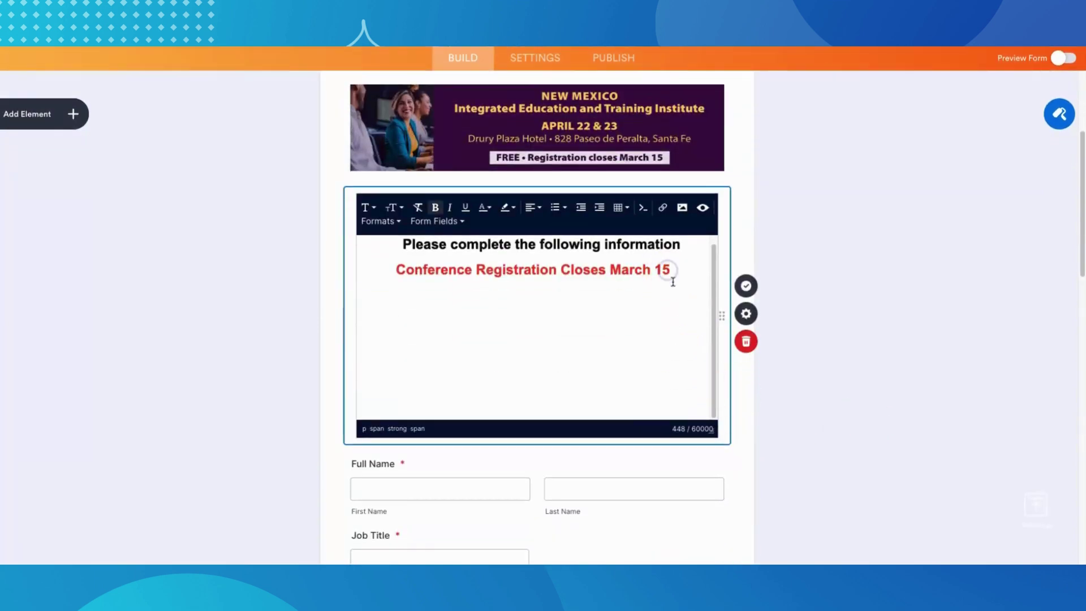
key("BackSpace")
type("st")
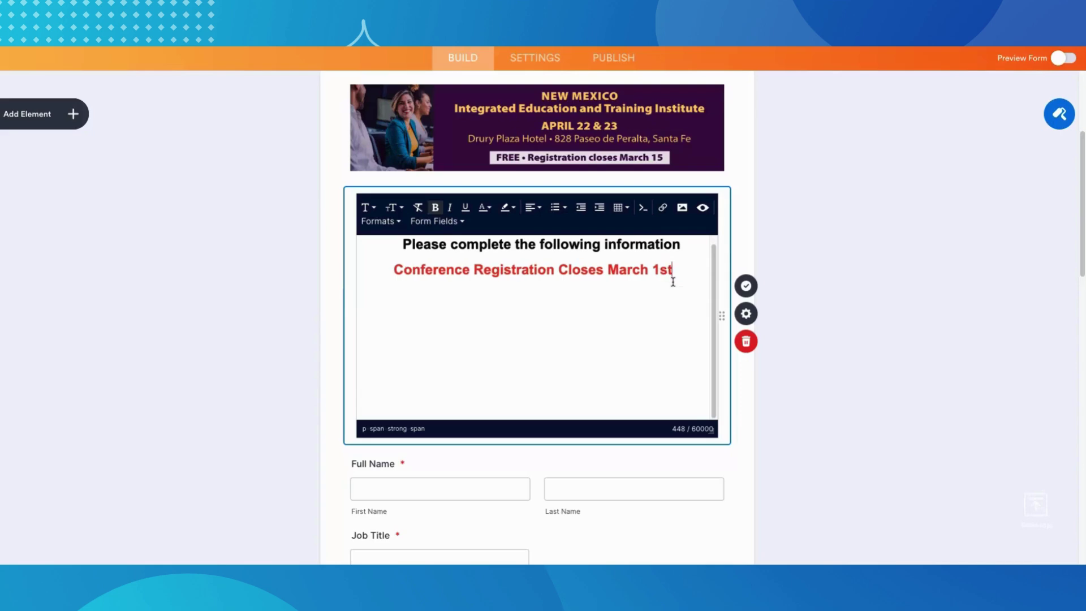
left_click(795, 291)
scroll(822, 385, "down", 4)
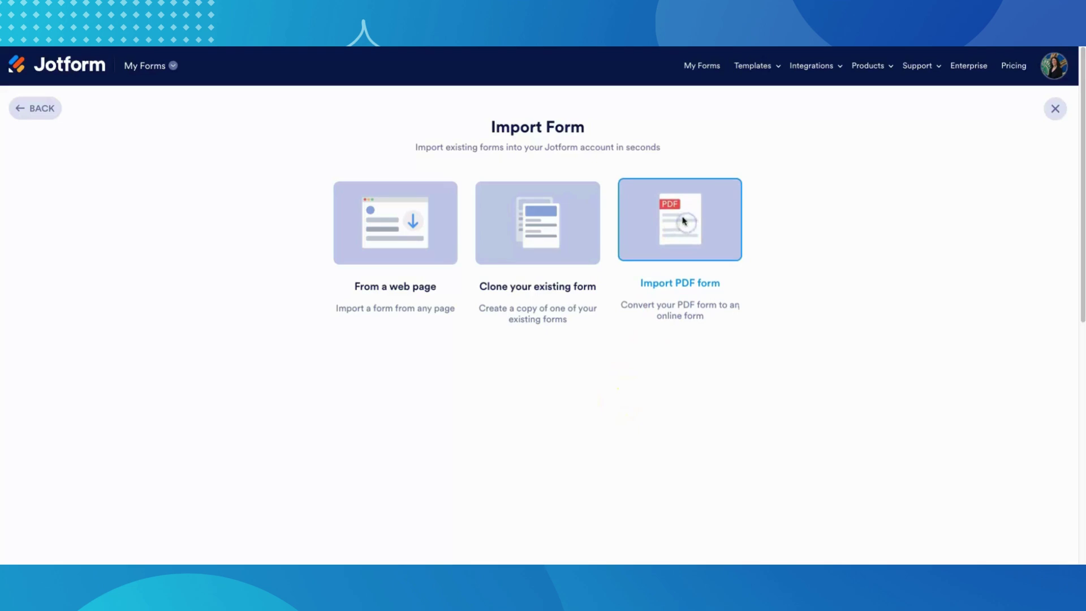
Import a PDF form by uploading the 'form' document found in Downloads
left_click(680, 221)
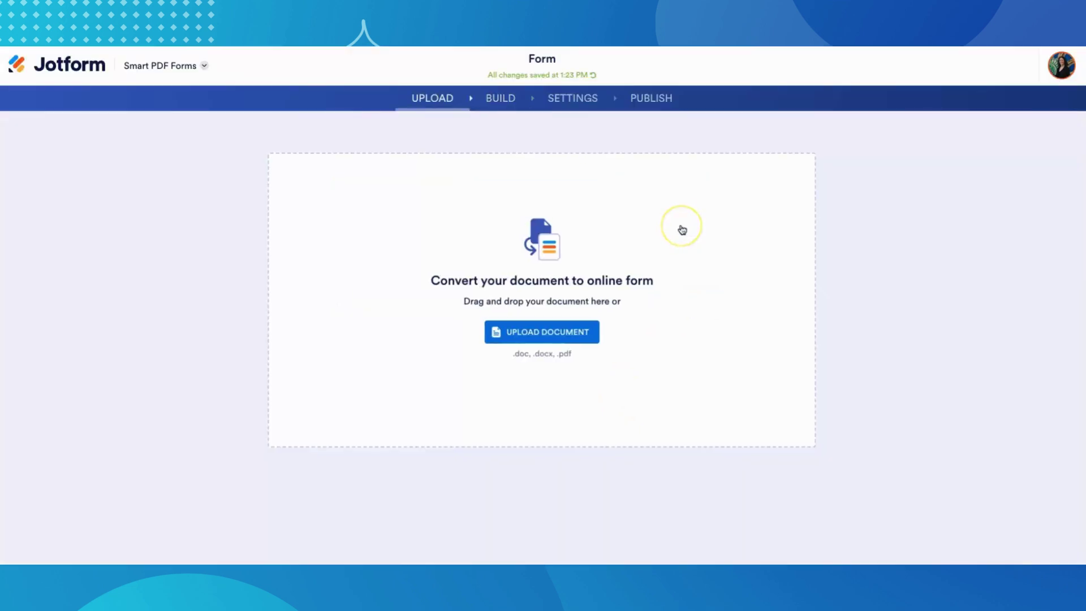
left_click(521, 335)
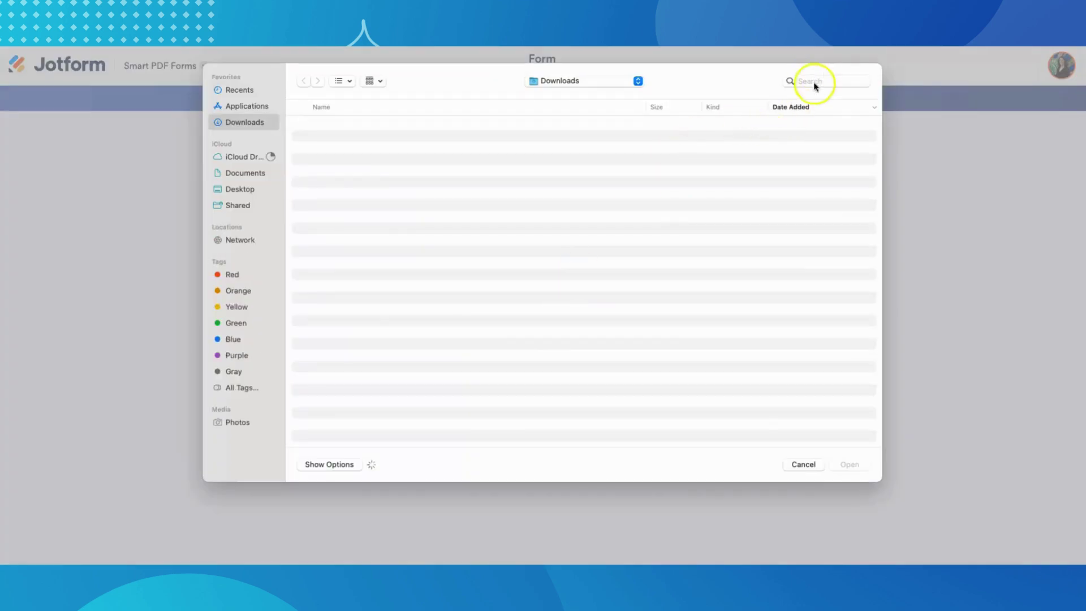
left_click(814, 82)
type("form")
key("Return")
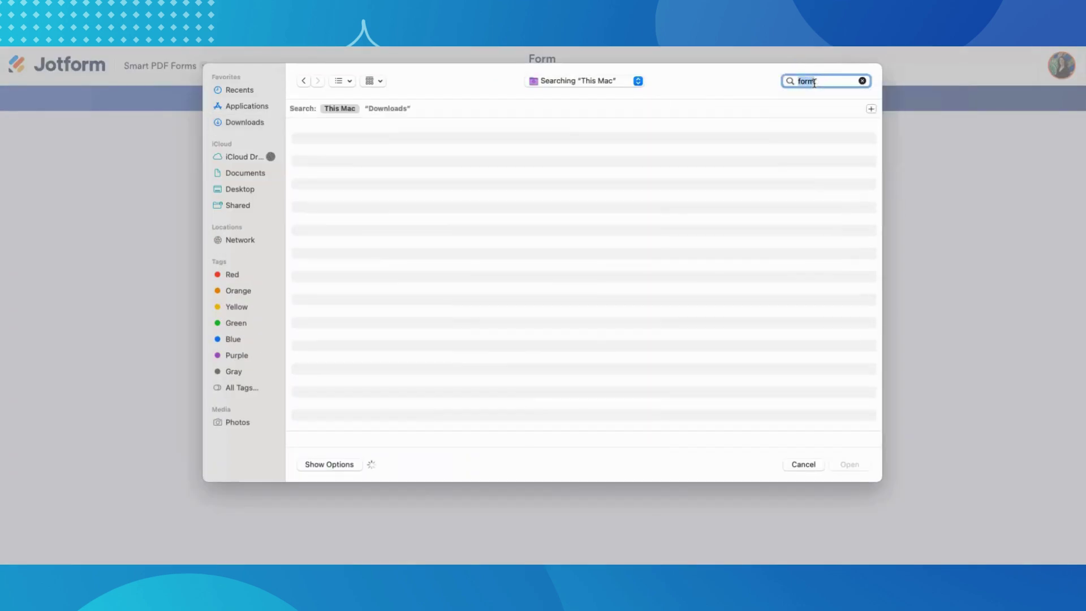
left_click(388, 108)
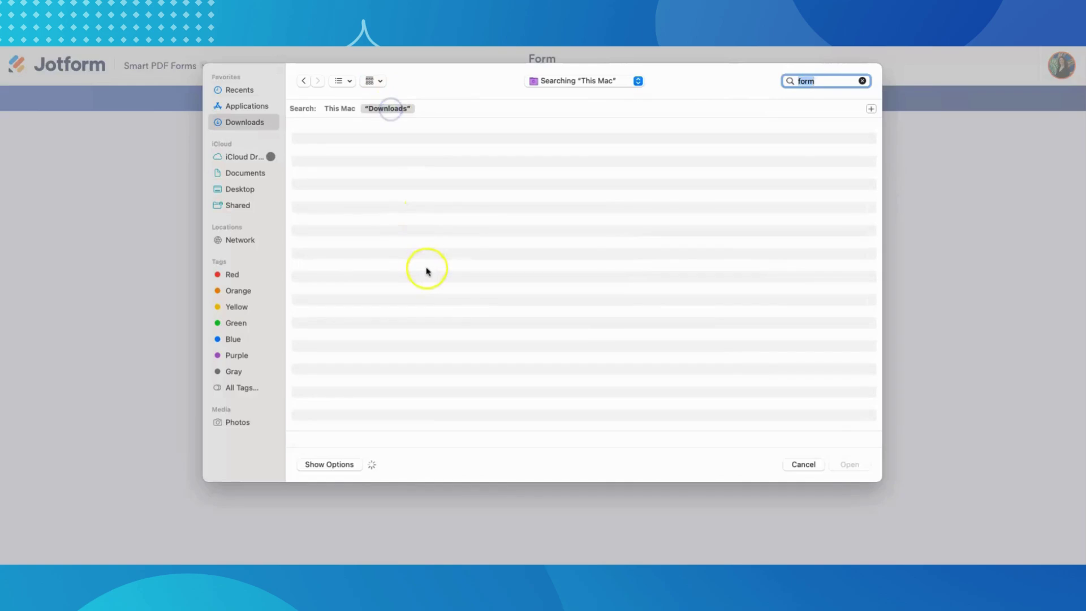
scroll(427, 271, "down", 2)
double_click(404, 361)
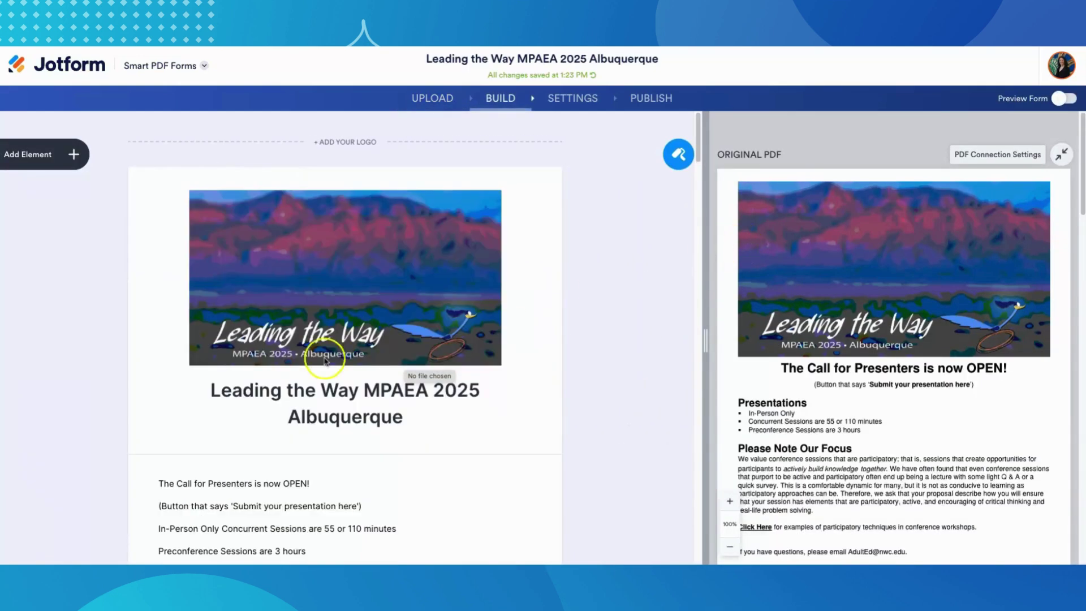
Scroll the converted form and select its Leading the Way MPAEA 2025 Albuquerque heading
scroll(300, 475, "down", 5)
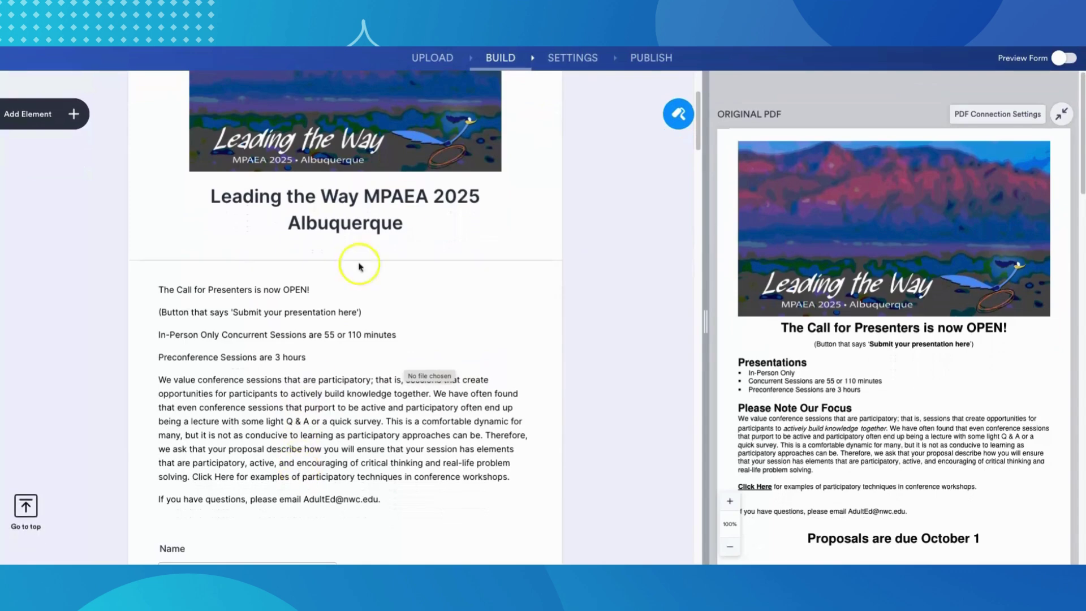
left_click(465, 194)
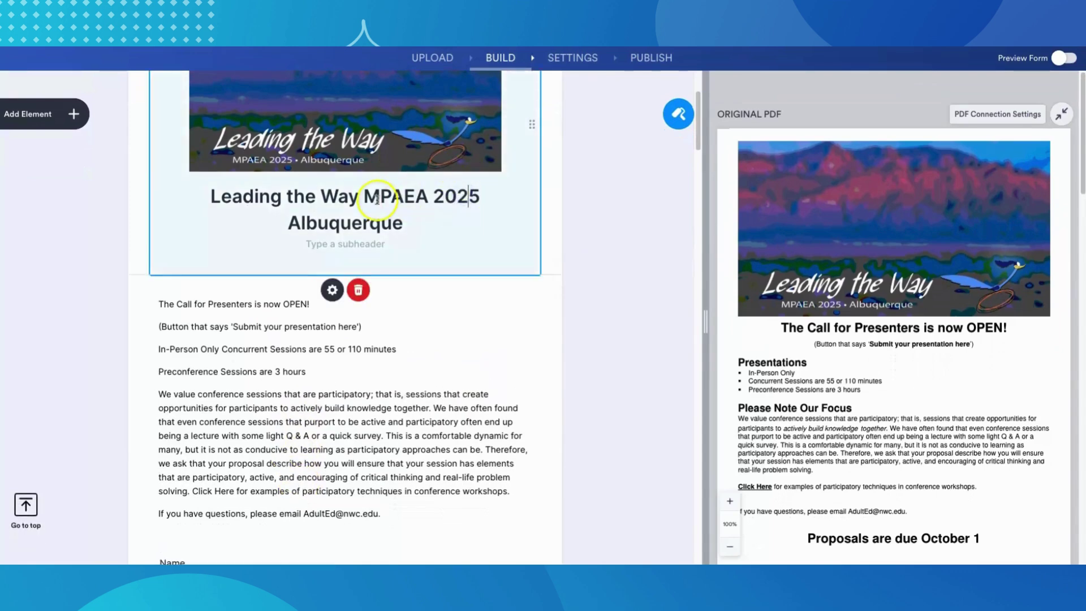